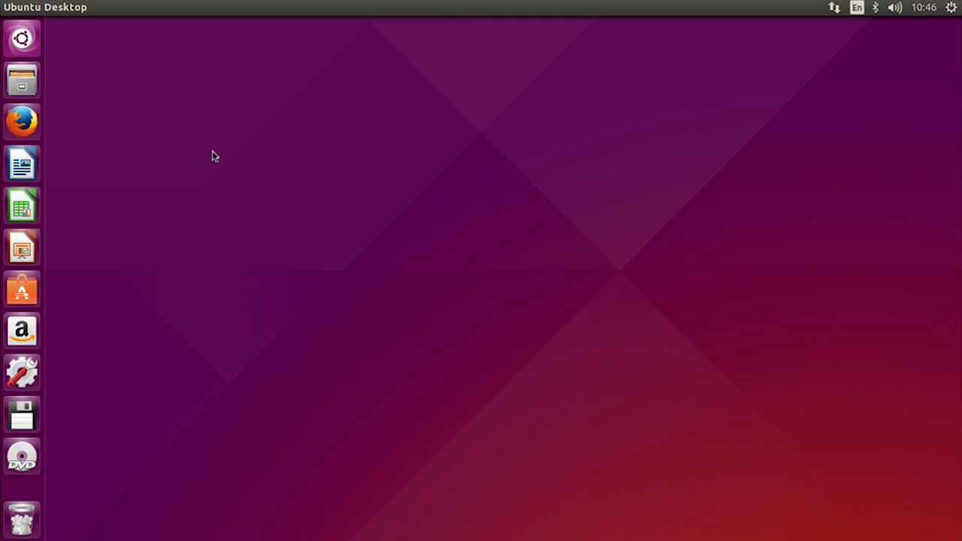
# - In Firefox, go to jetbrains.com, open the IntelliJ IDEA product page, and dismiss the refresh notification
pyautogui.click(20, 124)
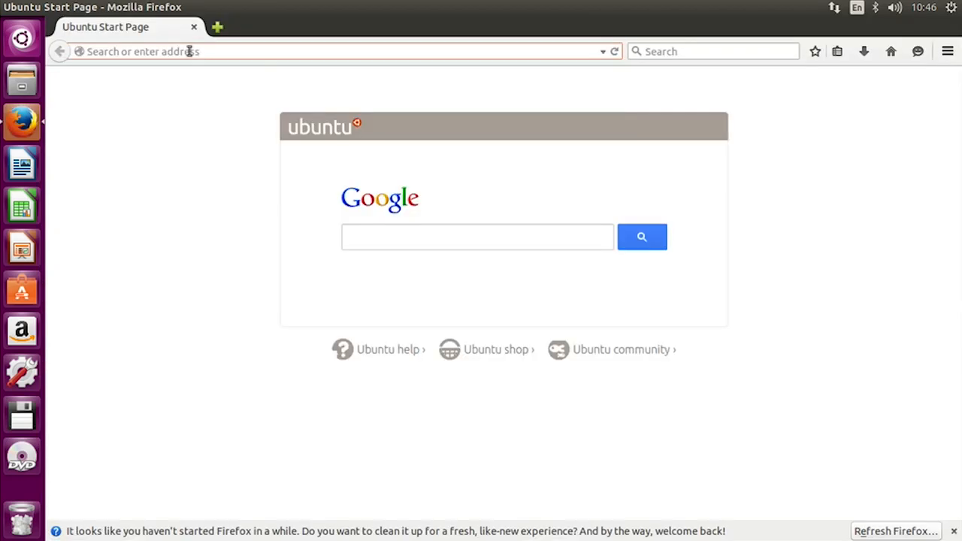
pyautogui.write('jetbrains.com/')
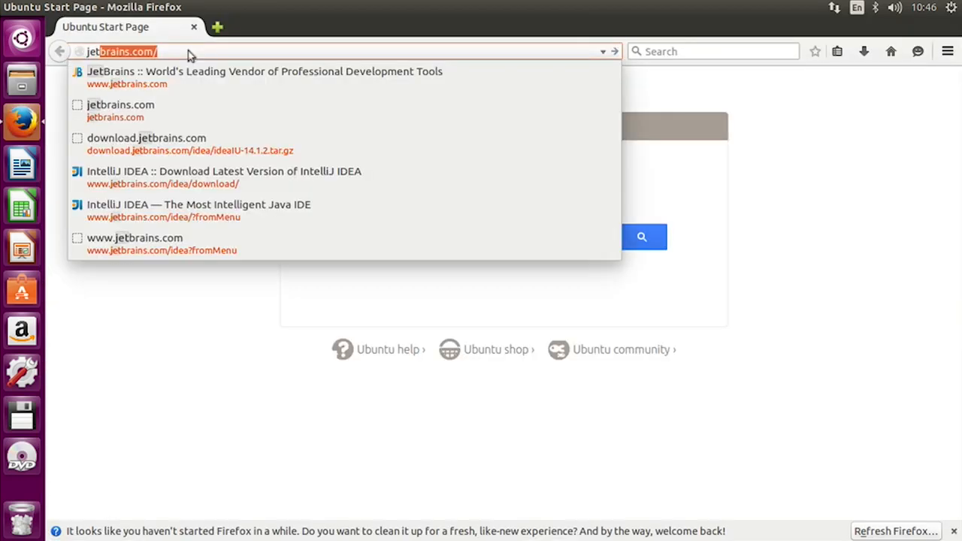
pyautogui.press('Return')
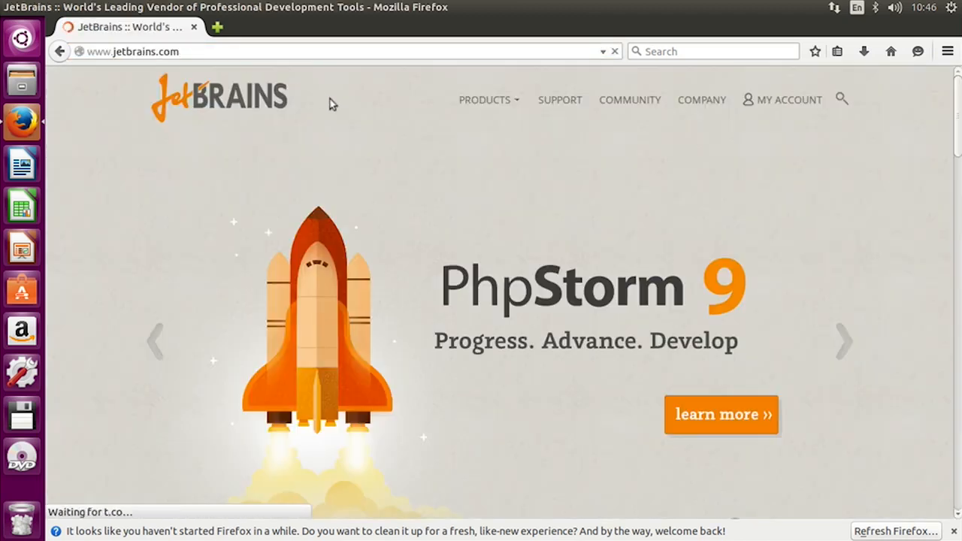
pyautogui.moveTo(499, 102)
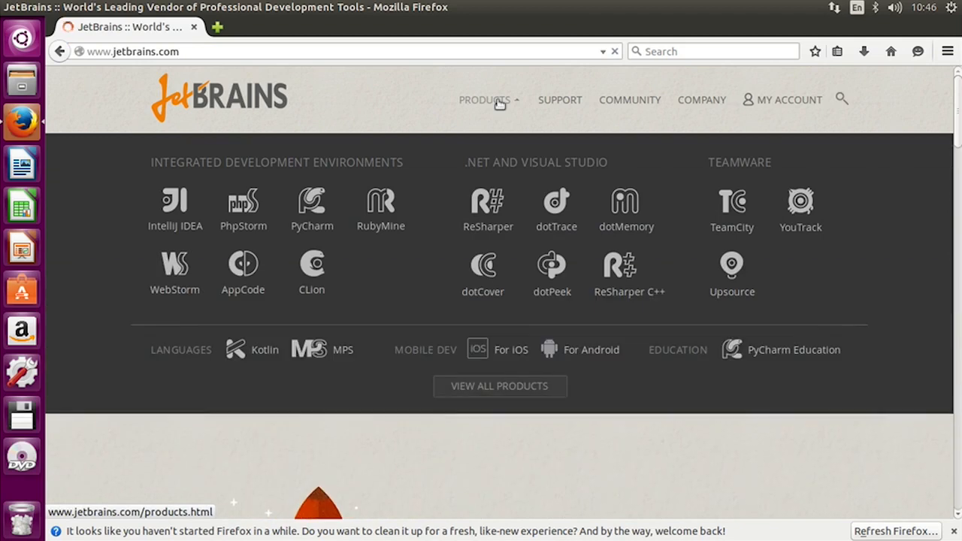
pyautogui.click(173, 227)
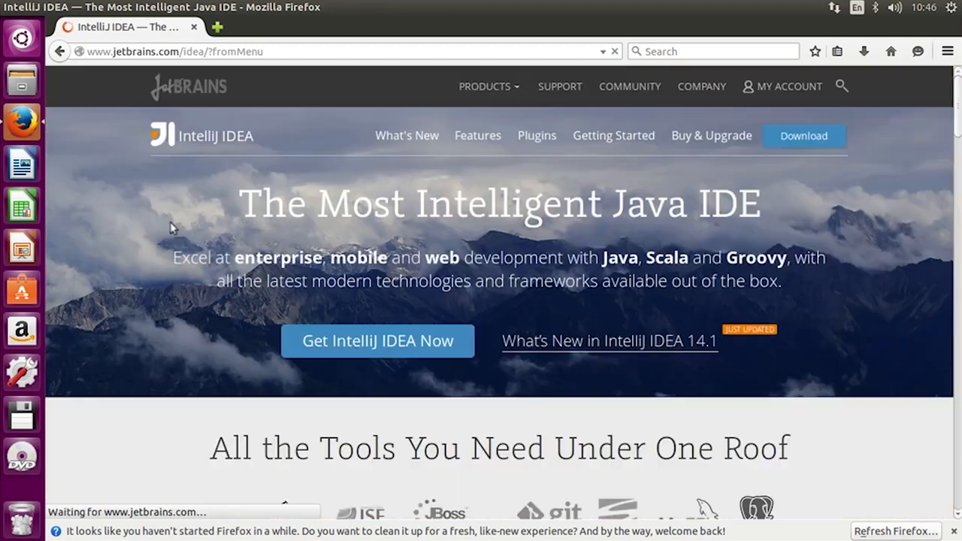
pyautogui.click(954, 531)
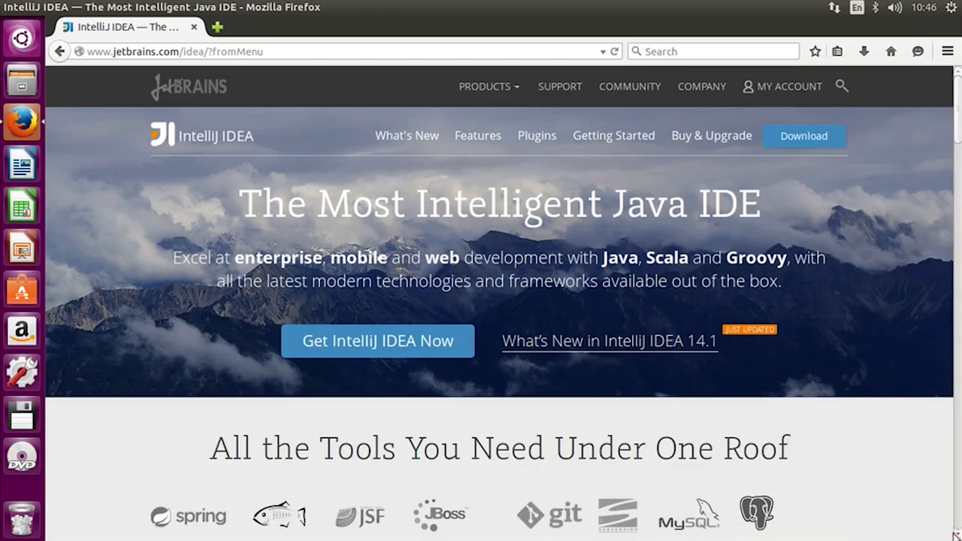
# - Save the Linux Community Edition archive ideaIC-14.1.4.tar.gz, then open the Home folder in Files
pyautogui.click(370, 343)
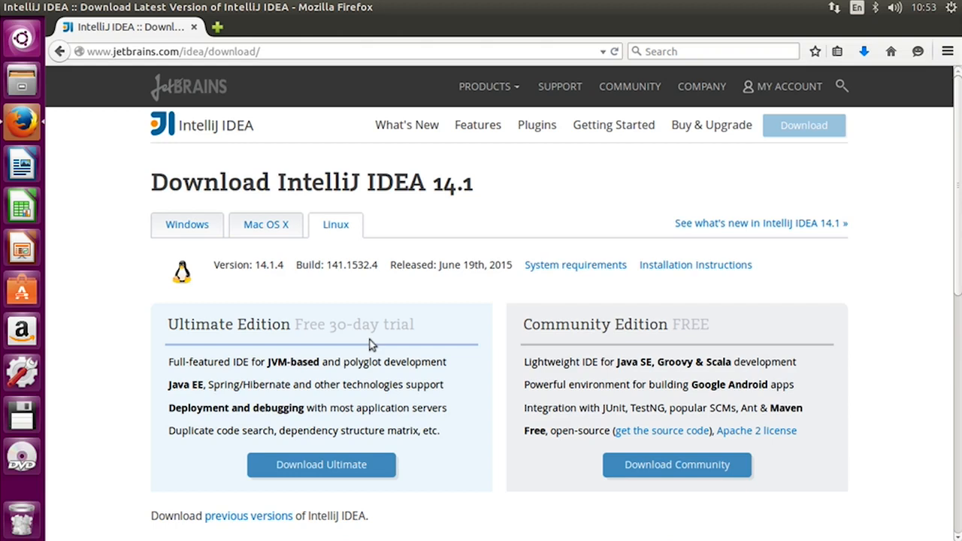
pyautogui.click(638, 469)
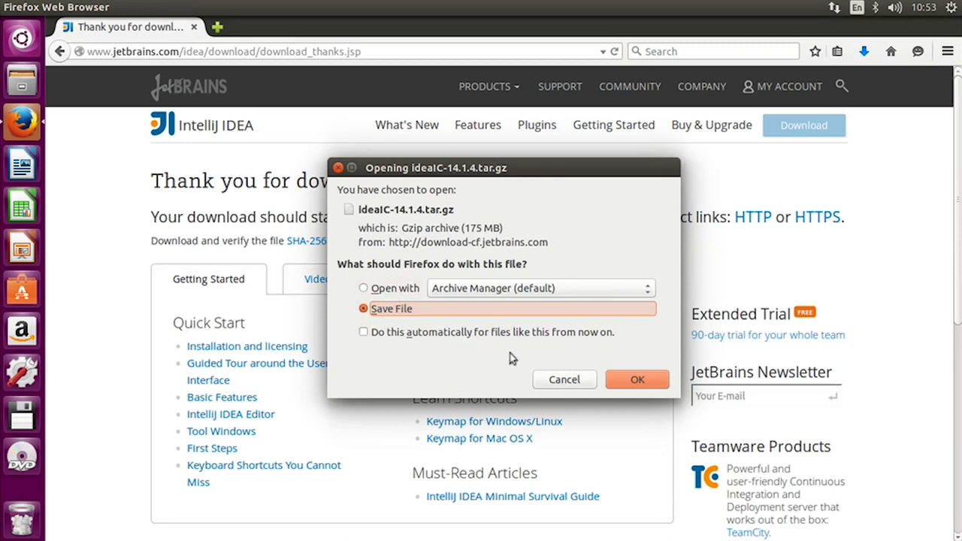
pyautogui.click(631, 381)
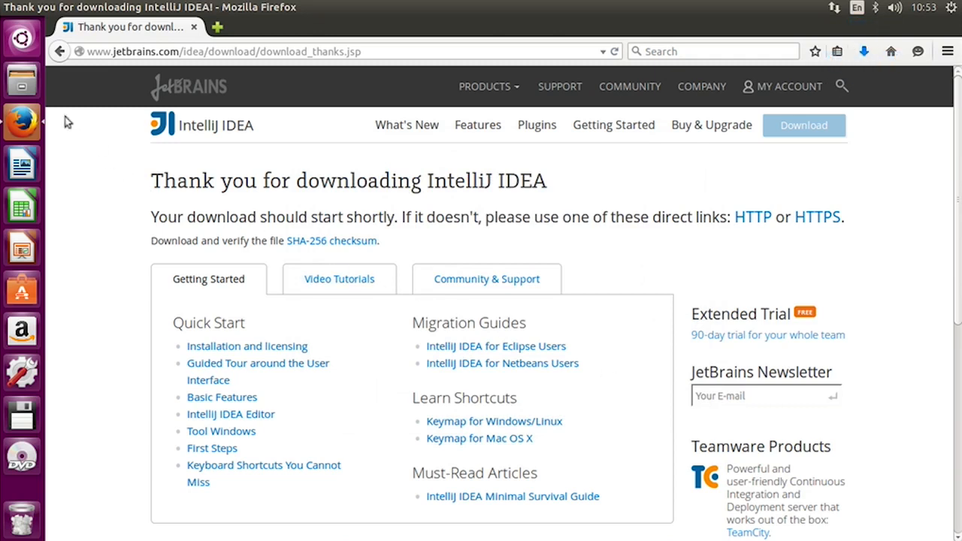
pyautogui.click(21, 79)
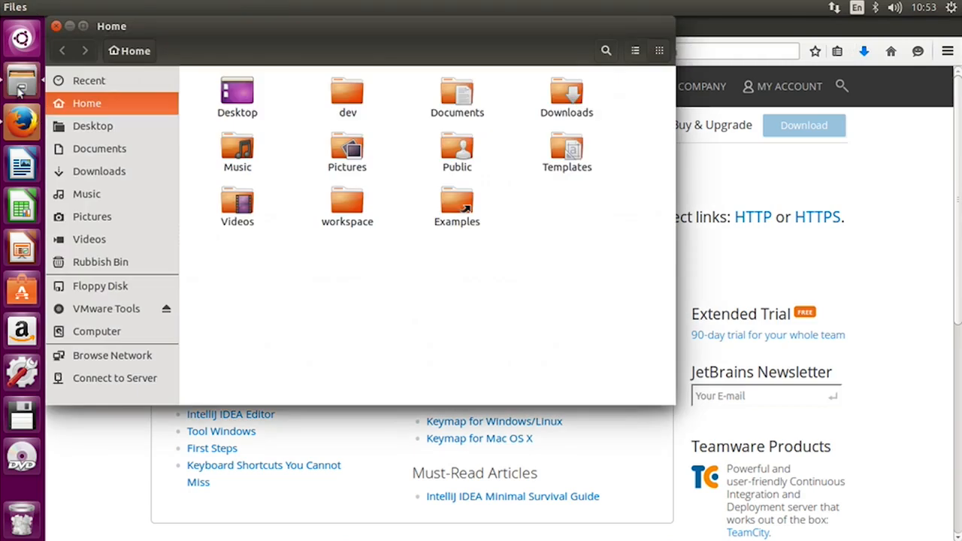
# - Open ideaIC-14.1.4.tar.gz from the Downloads folder in Archive Manager
pyautogui.click(105, 176)
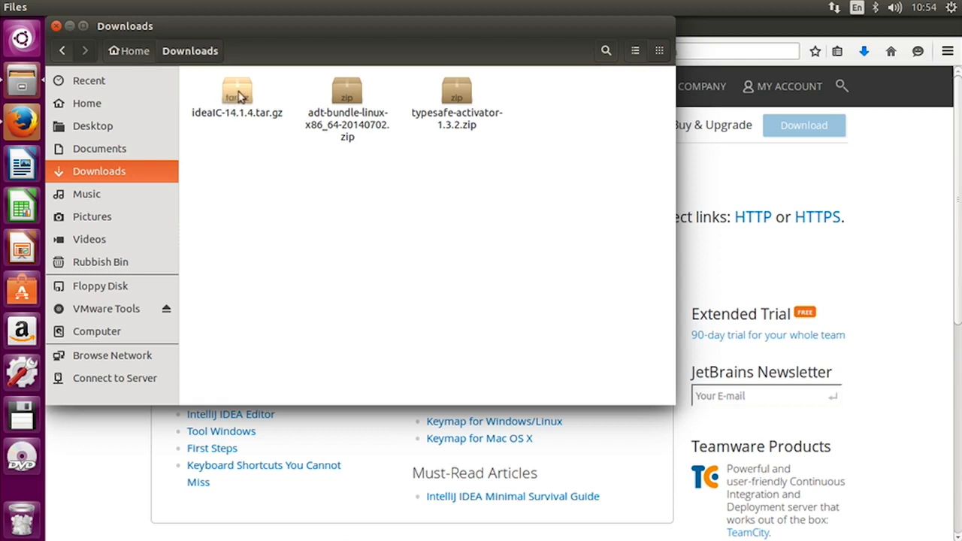
pyautogui.doubleClick(239, 95)
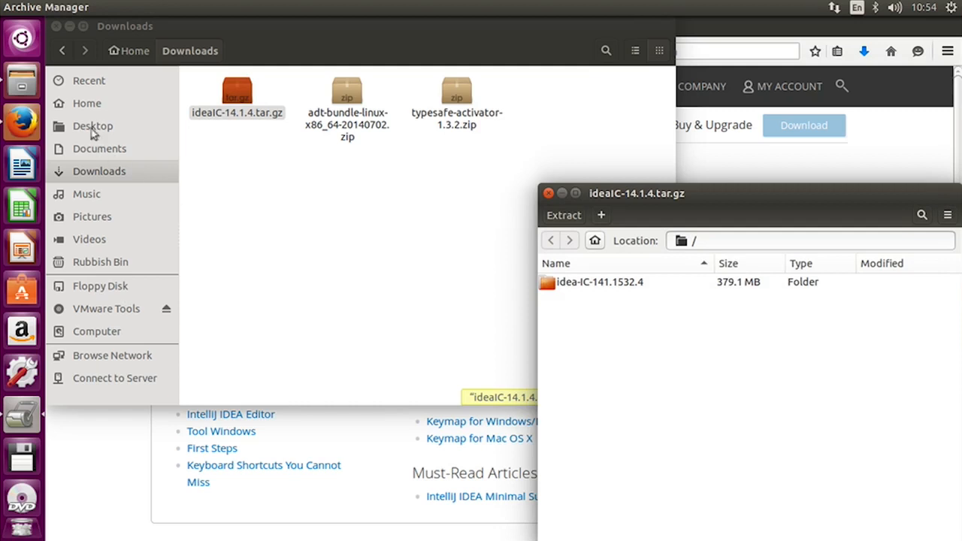
# - Extract the idea-IC-141.1532.4 folder into ~/dev and close Archive Manager
pyautogui.click(88, 103)
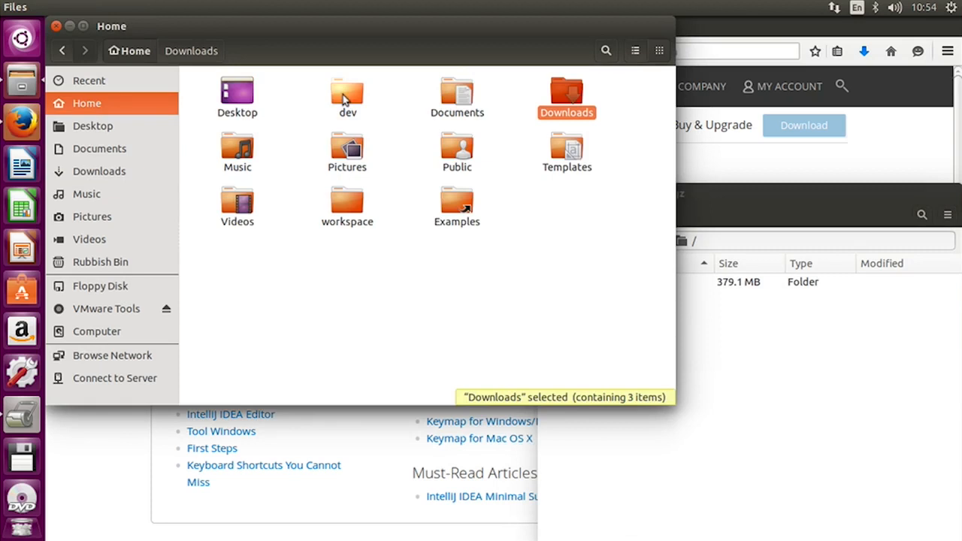
pyautogui.doubleClick(343, 100)
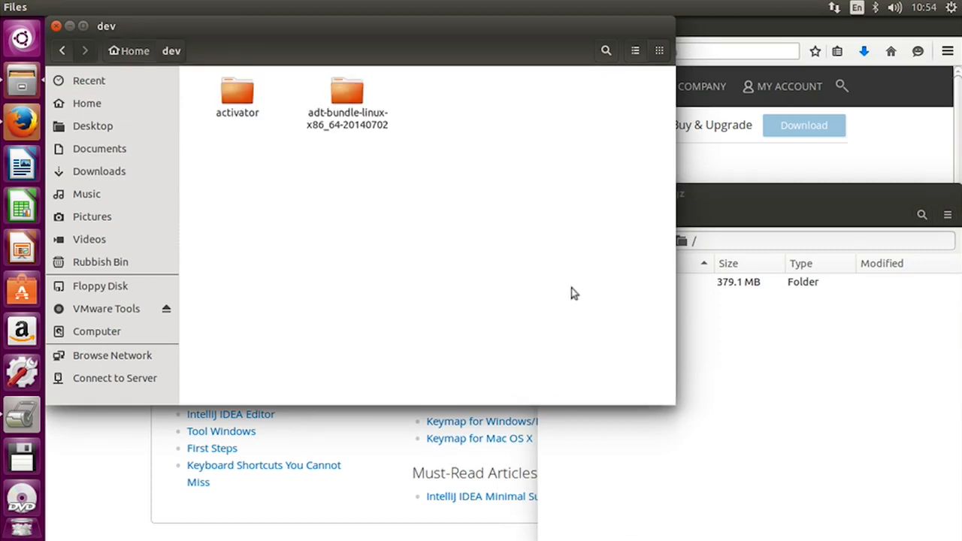
pyautogui.click(799, 324)
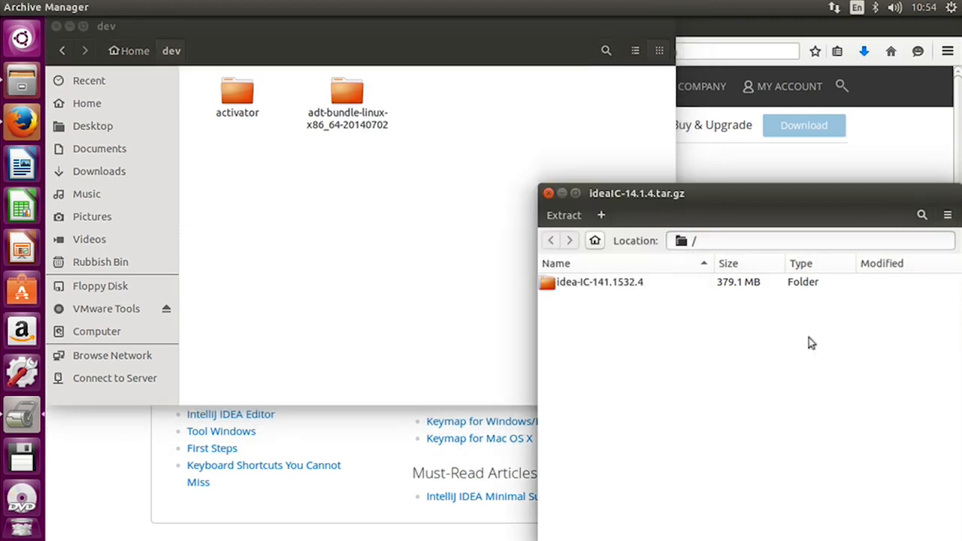
pyautogui.click(576, 292)
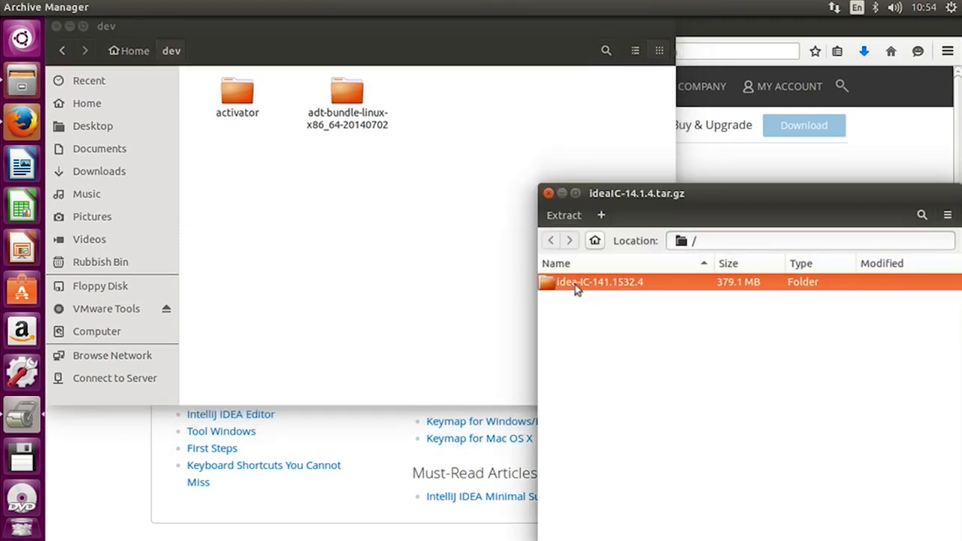
pyautogui.moveTo(576, 292); pyautogui.dragTo(307, 231)
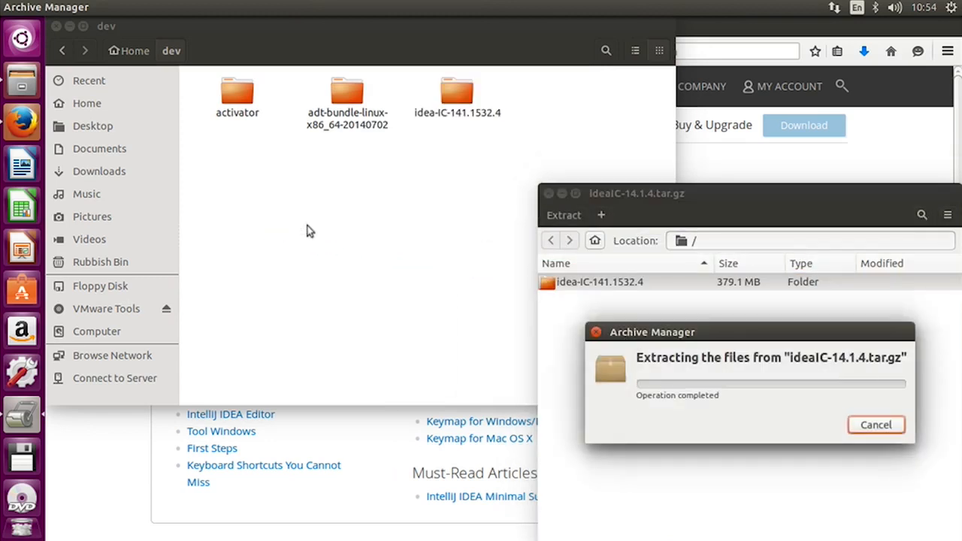
pyautogui.click(549, 194)
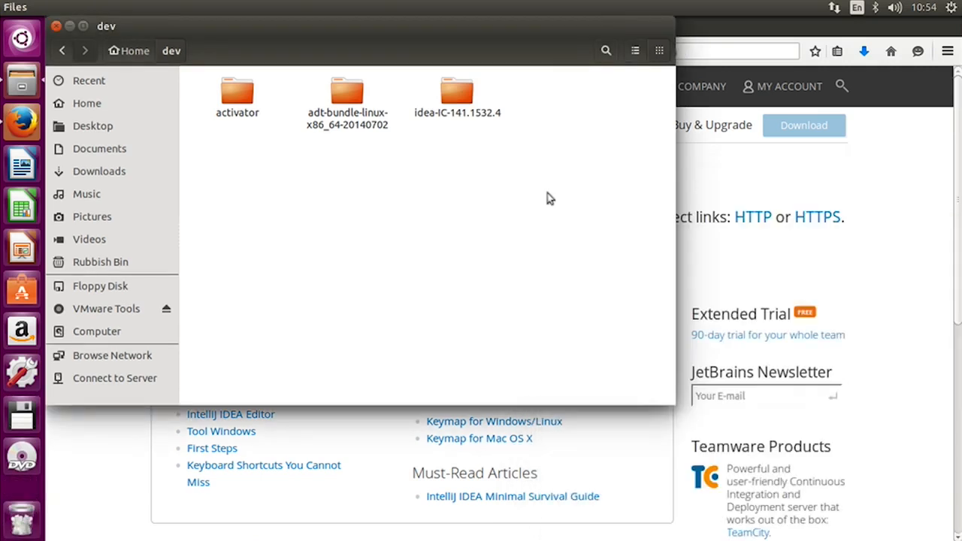
# - Open a Terminal, change into ~/dev/idea-IC-141.1532.4 and list its contents
pyautogui.click(23, 39)
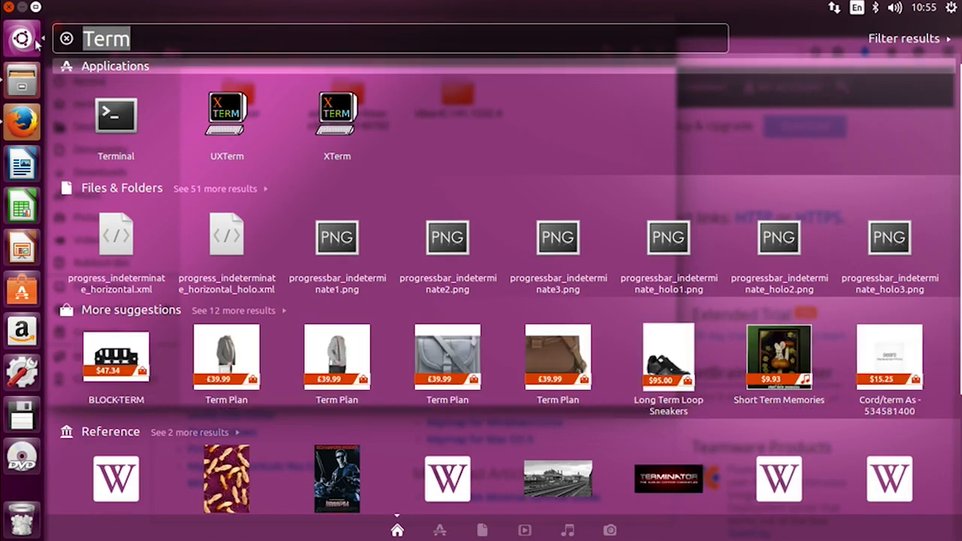
pyautogui.press('Return')
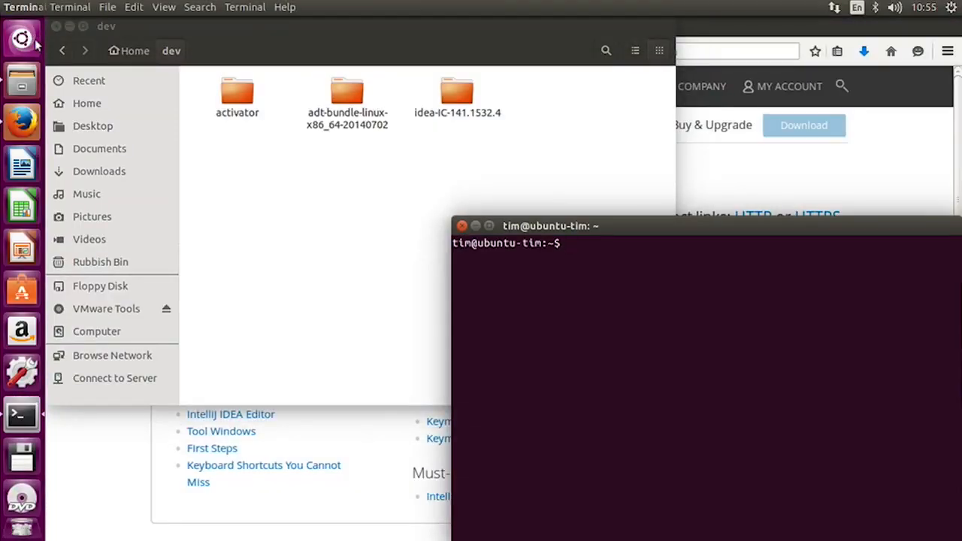
pyautogui.moveTo(642, 228); pyautogui.dragTo(425, 110)
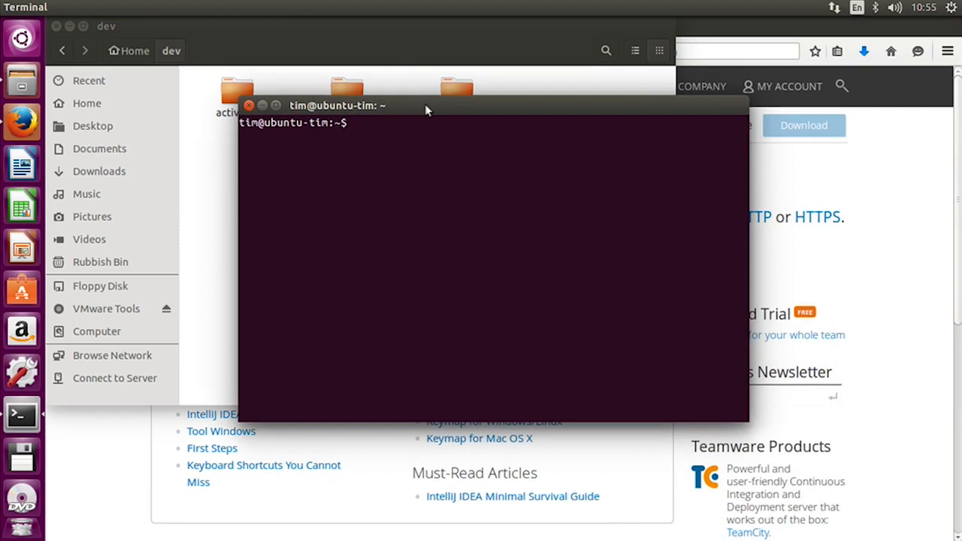
pyautogui.write('cd ~/dev/ide')
pyautogui.press('Tab')
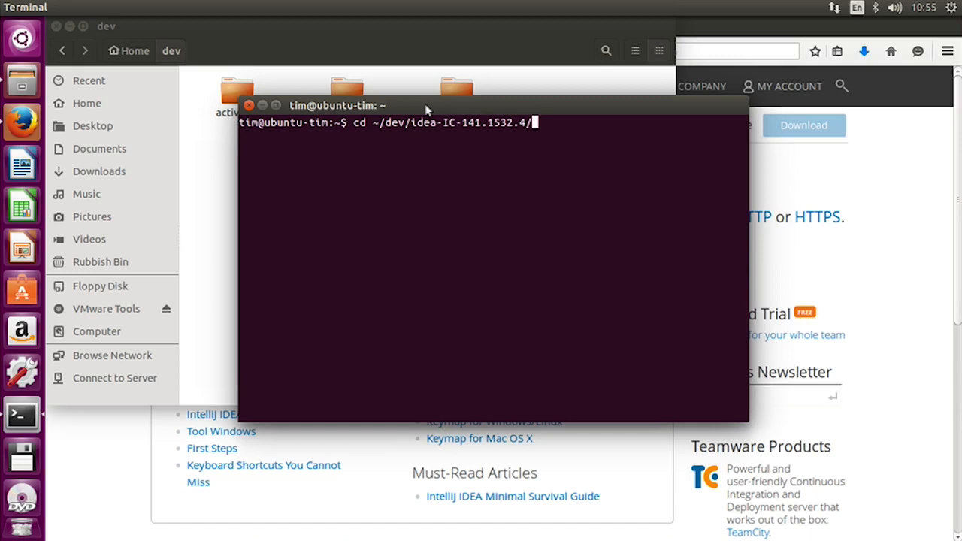
pyautogui.press('Return')
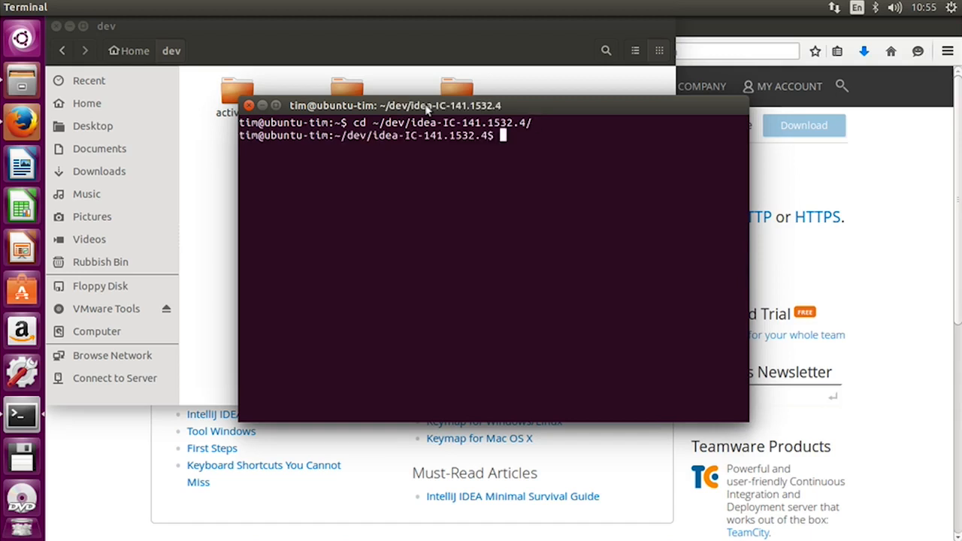
pyautogui.write('ls')
pyautogui.press('Return')
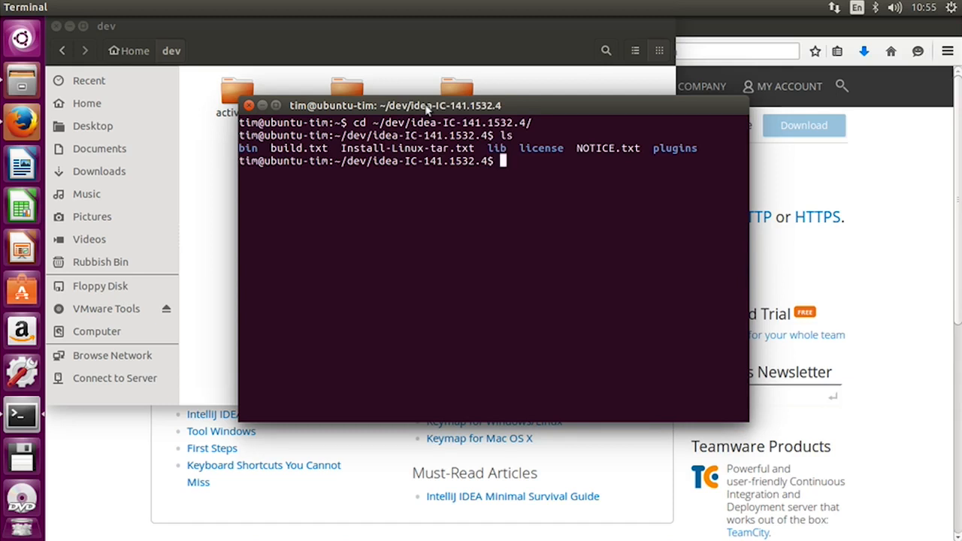
# - Go into the bin folder, list its files, and run ./idea.sh
pyautogui.write('cd bin')
pyautogui.press('Return')
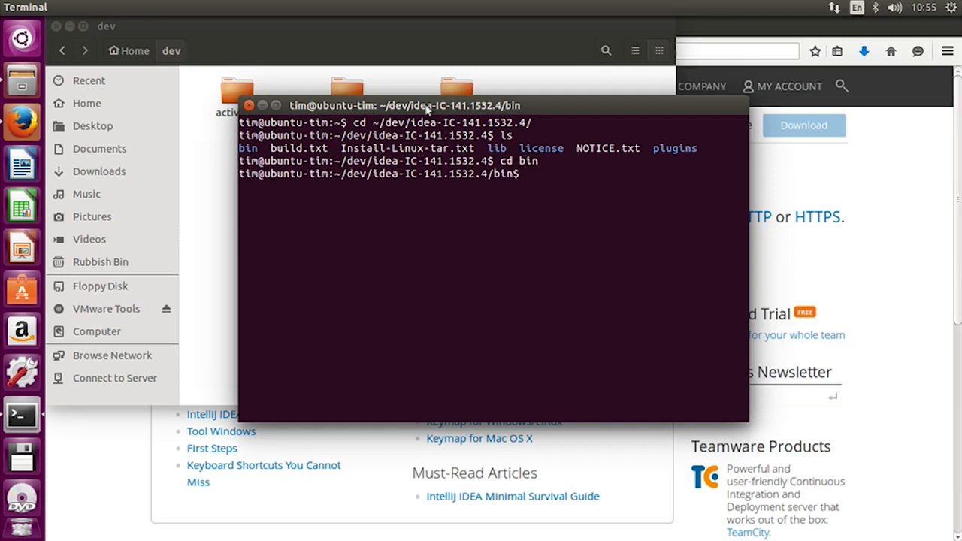
pyautogui.write('ls')
pyautogui.press('Return')
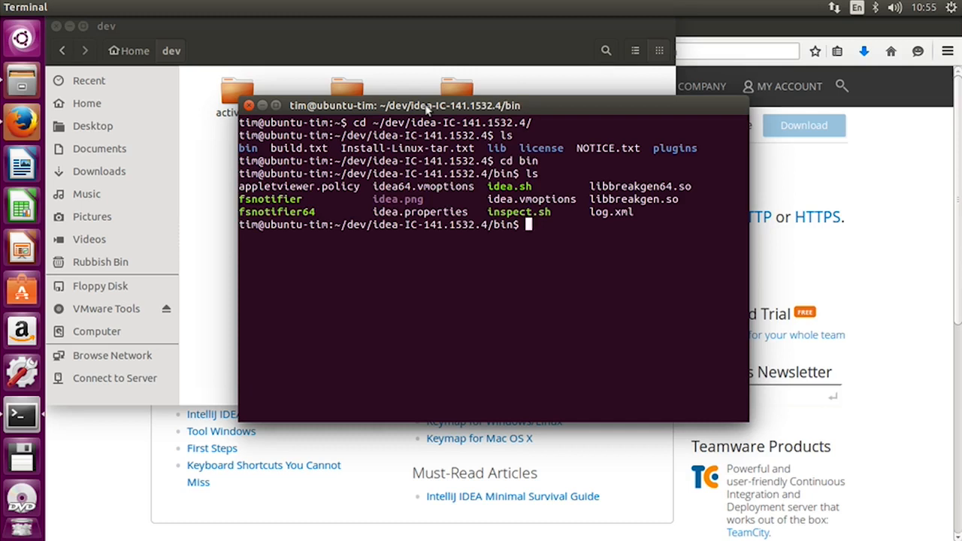
pyautogui.write('./idea')
pyautogui.write('.sh')
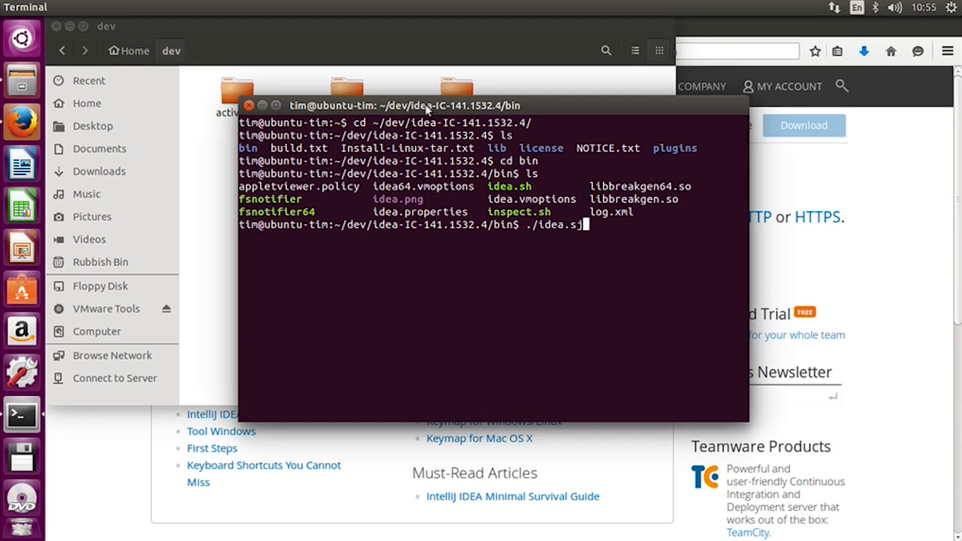
pyautogui.press('Return')
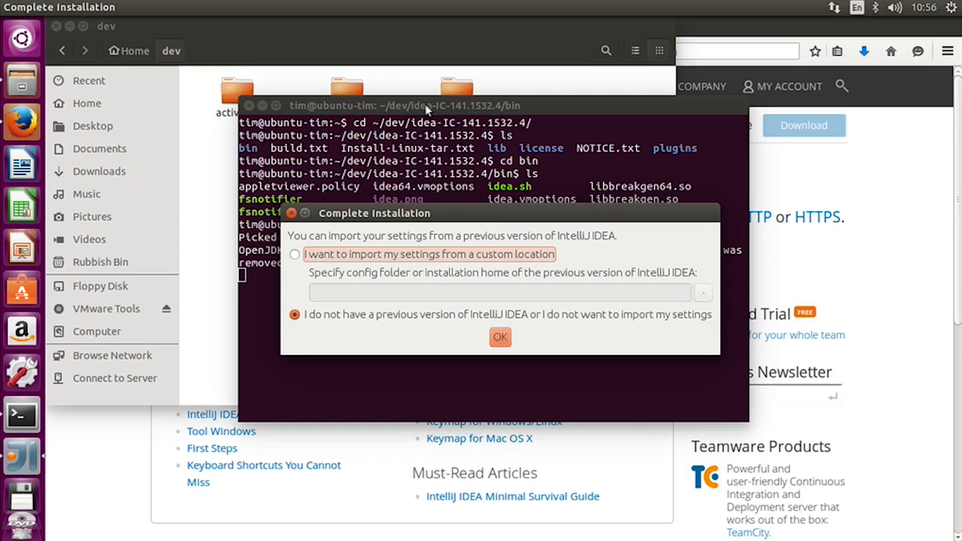
# - Skip importing previous settings, preview Darcula, keep the light IntelliJ theme, and continue
pyautogui.click(500, 338)
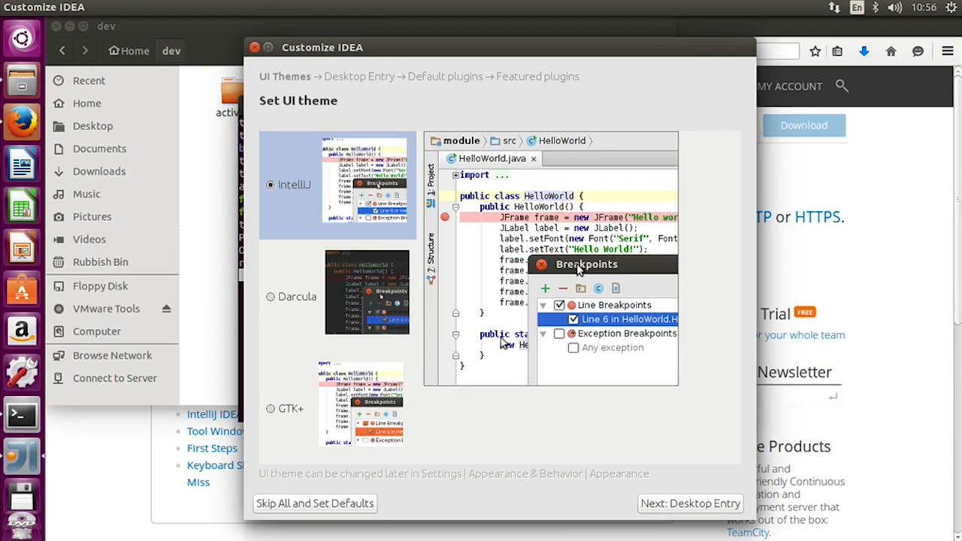
pyautogui.click(270, 298)
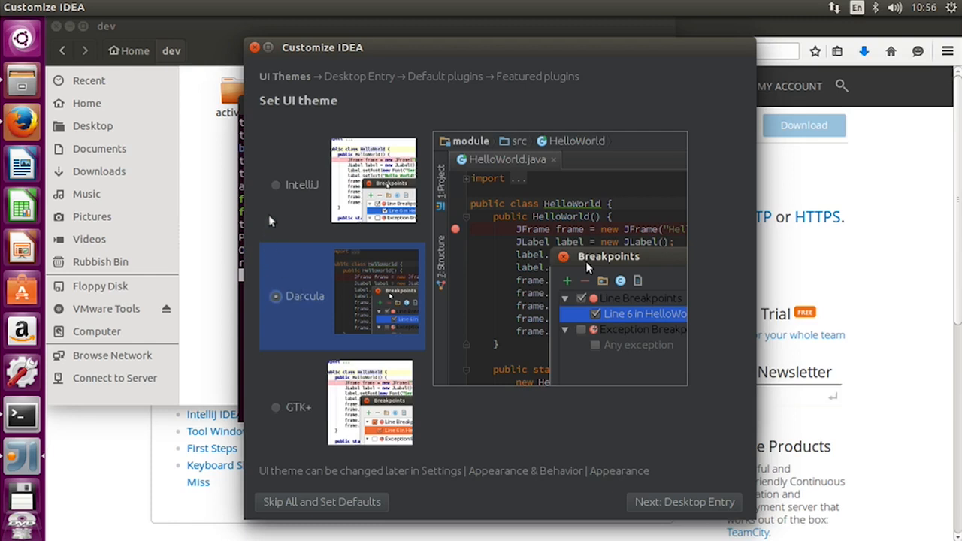
pyautogui.click(276, 185)
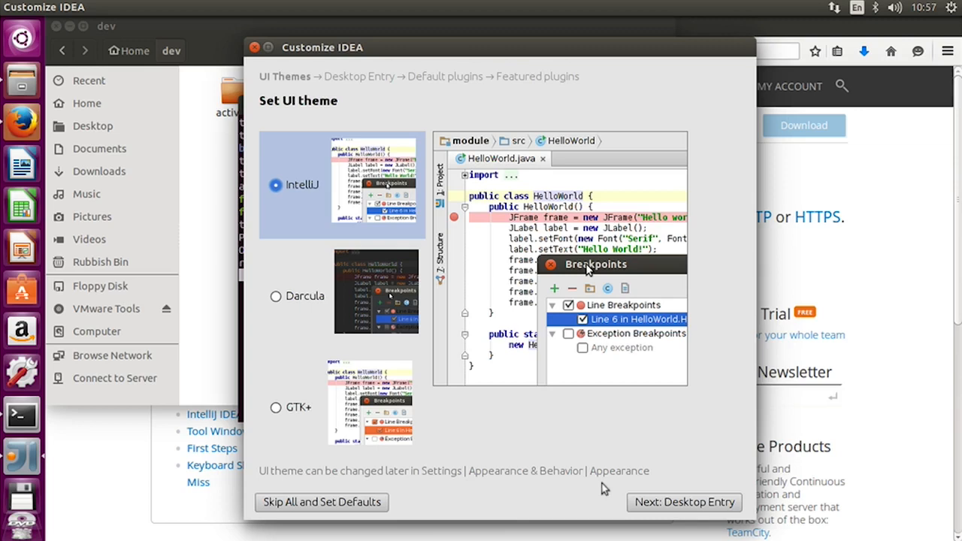
pyautogui.click(668, 506)
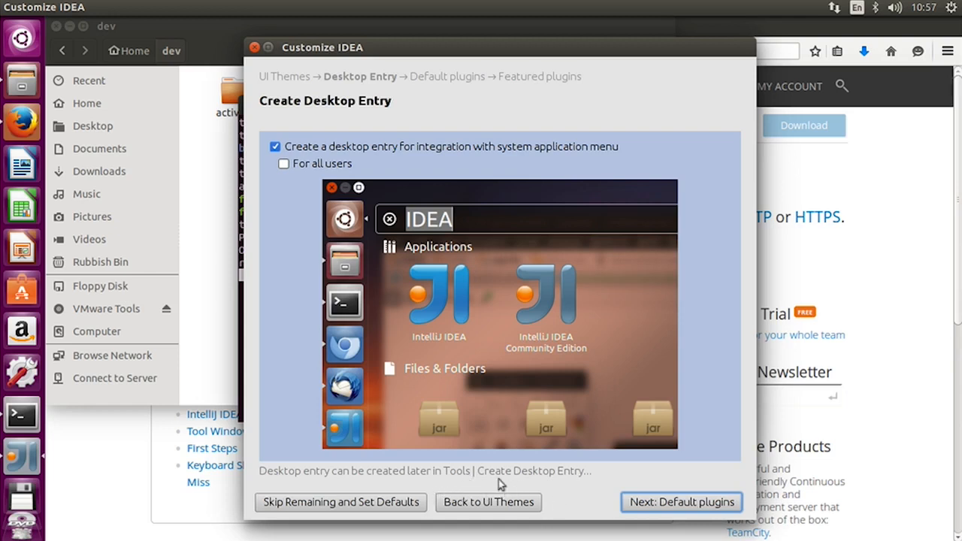
# - Accept the desktop entry, default plugins and featured plugins, then start IntelliJ IDEA 14.1.4
pyautogui.click(646, 509)
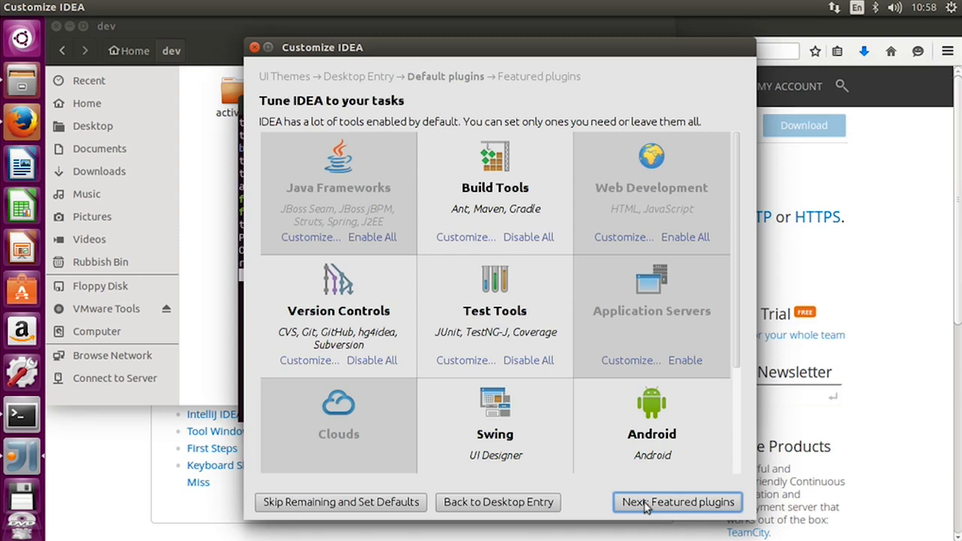
pyautogui.click(648, 509)
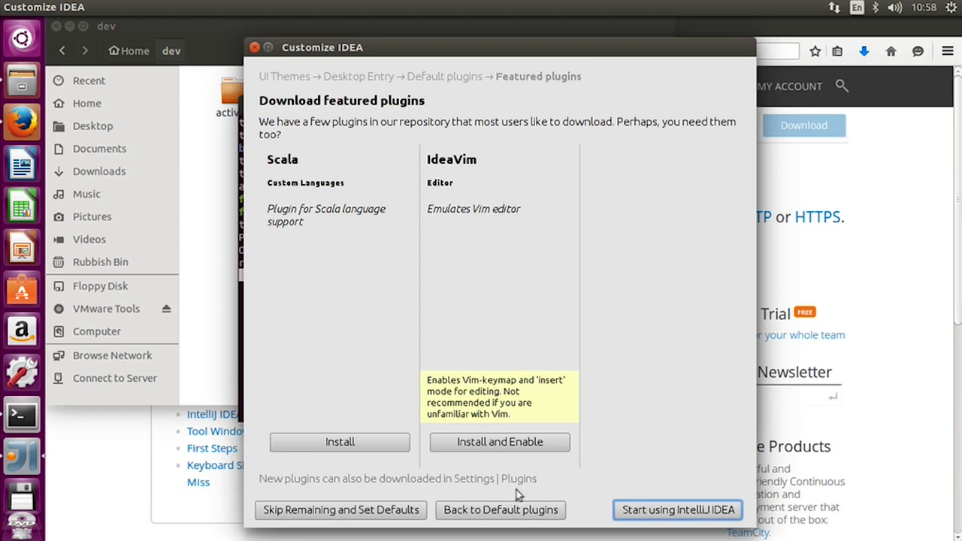
pyautogui.click(652, 511)
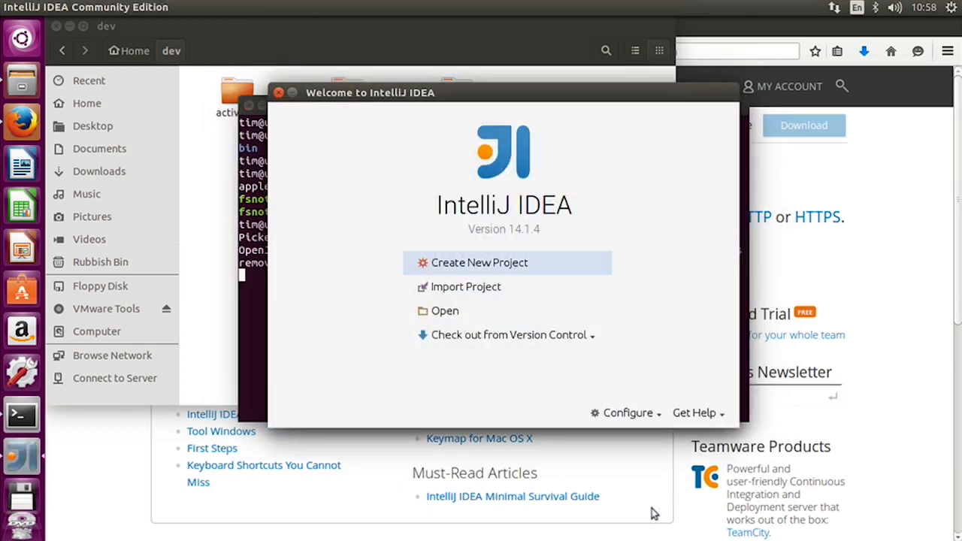
# - Open Configure > Project Defaults > Project Structure from the welcome screen
pyautogui.click(651, 416)
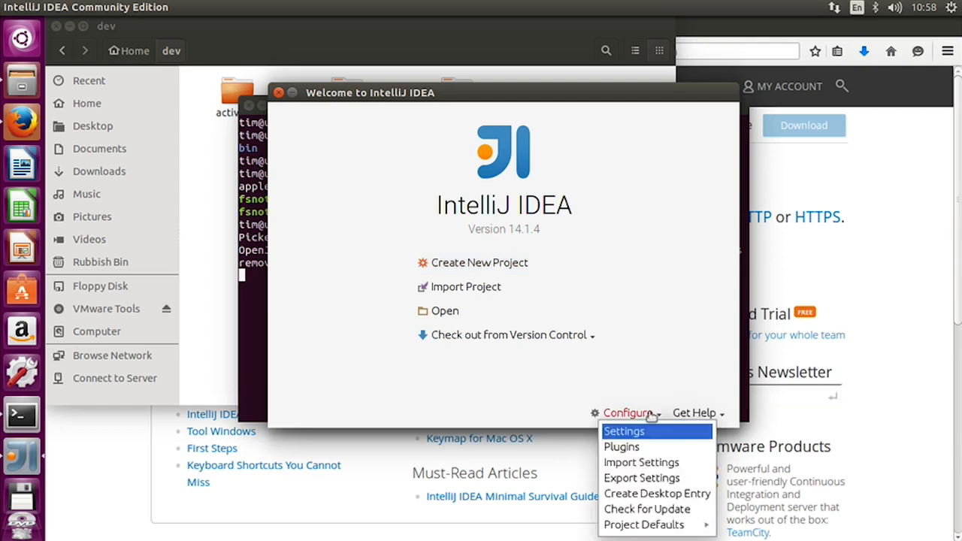
pyautogui.moveTo(667, 527)
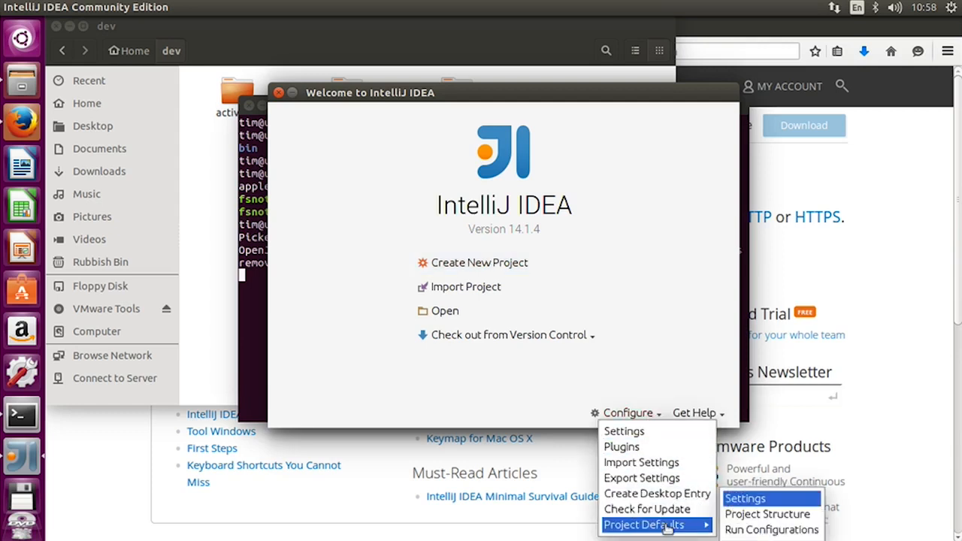
pyautogui.click(786, 517)
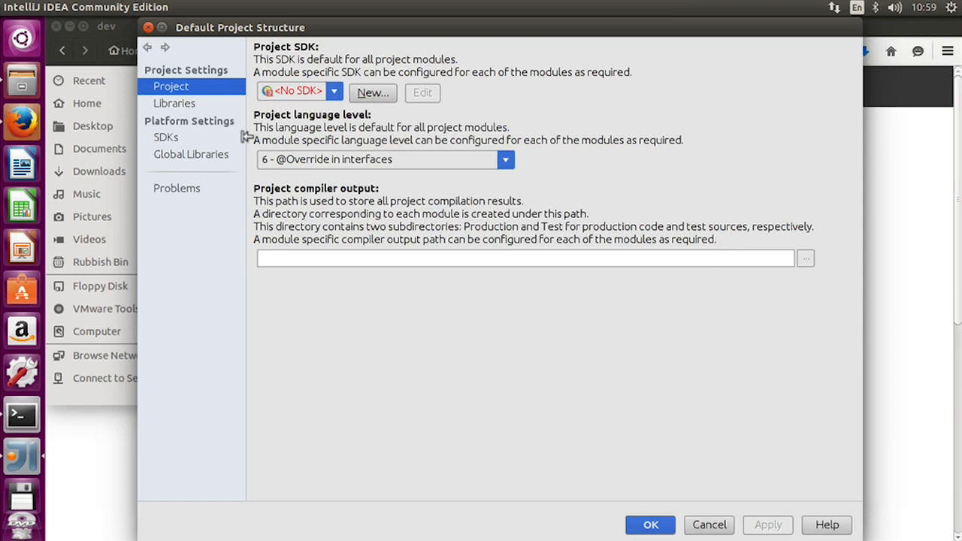
# - Add the JDK at /usr/lib/jvm/java-8-openjdk-amd64 as the default project SDK 1.8
pyautogui.click(362, 96)
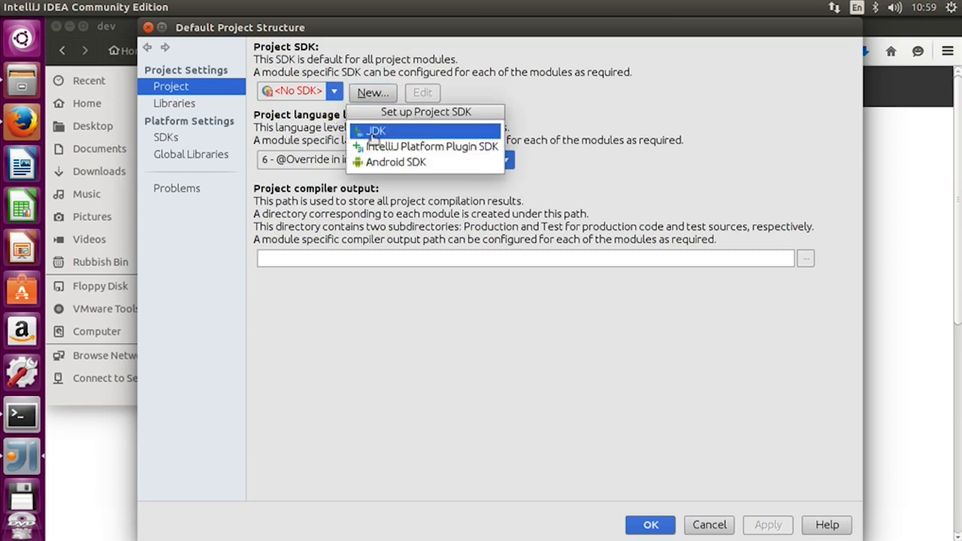
pyautogui.click(373, 131)
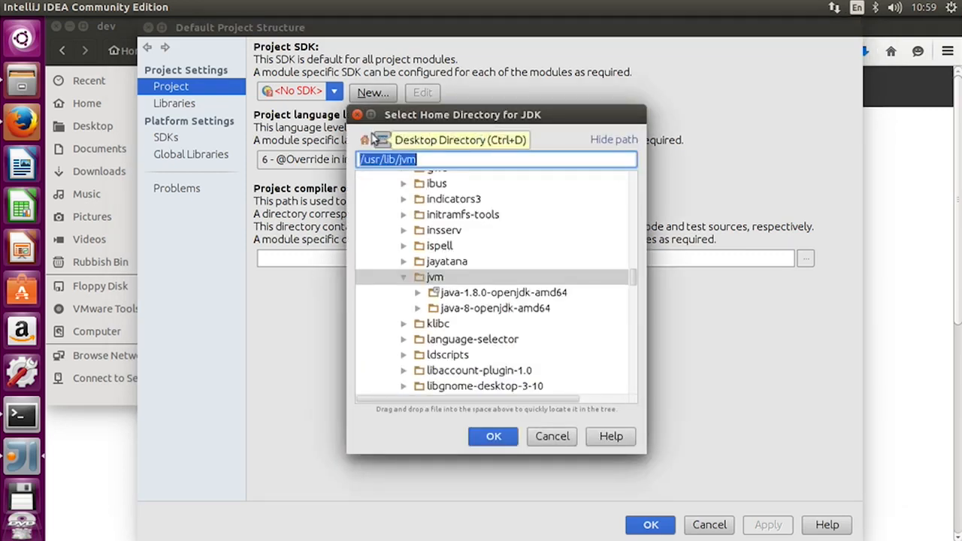
pyautogui.click(475, 310)
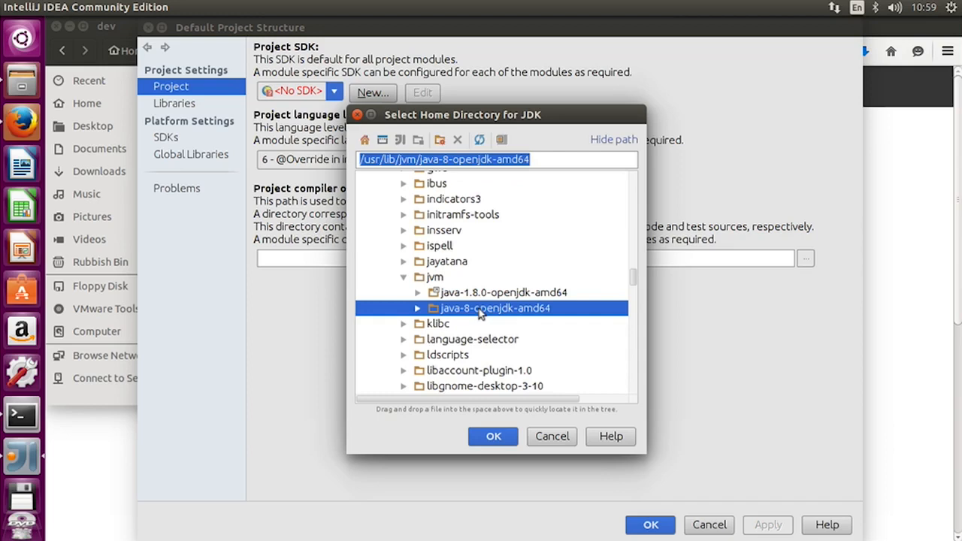
pyautogui.click(493, 439)
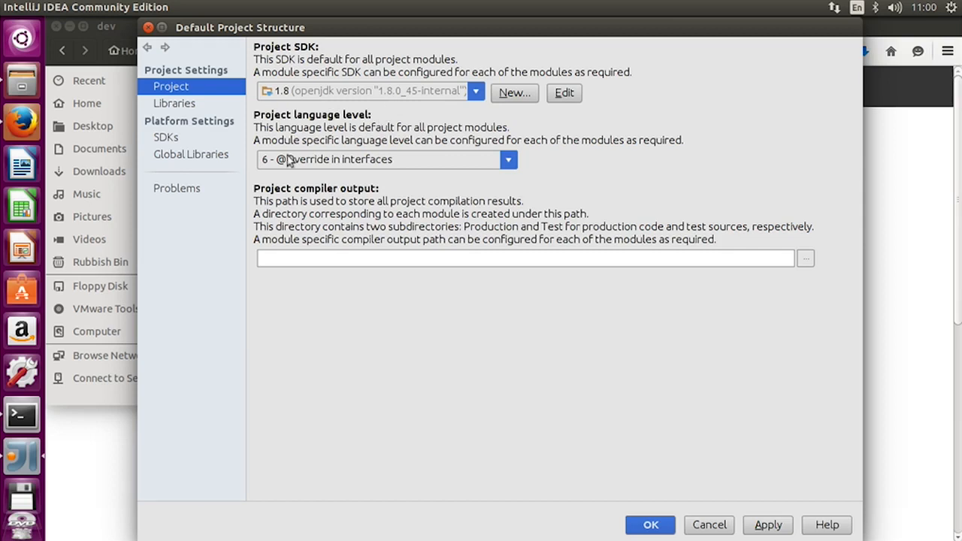
# - Set the default project language level to '8 - Lambdas, type annotations etc.' and save
pyautogui.click(509, 161)
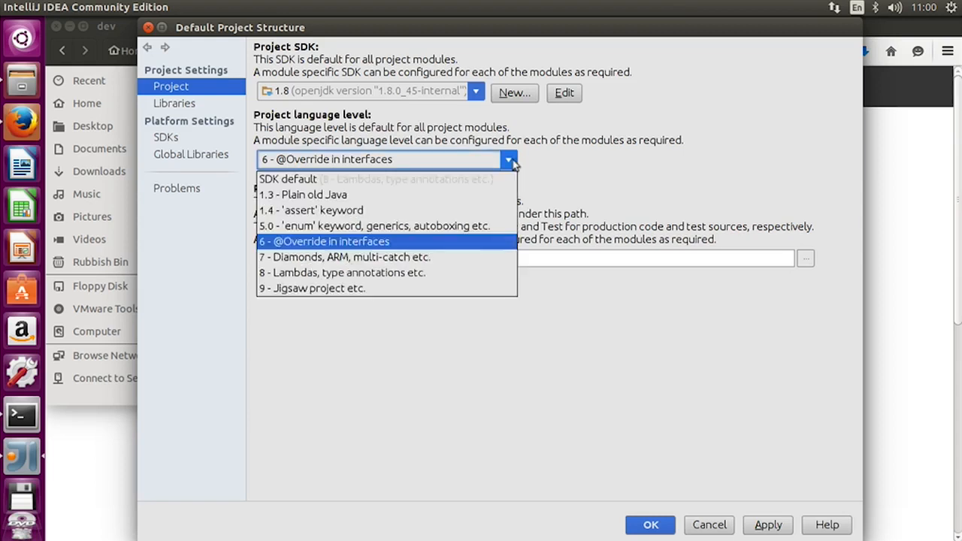
pyautogui.click(402, 275)
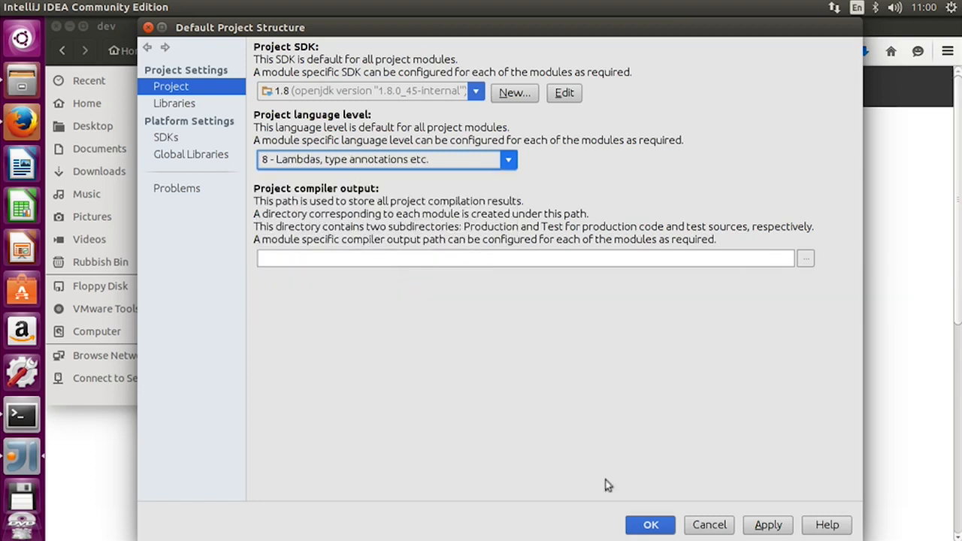
pyautogui.click(654, 527)
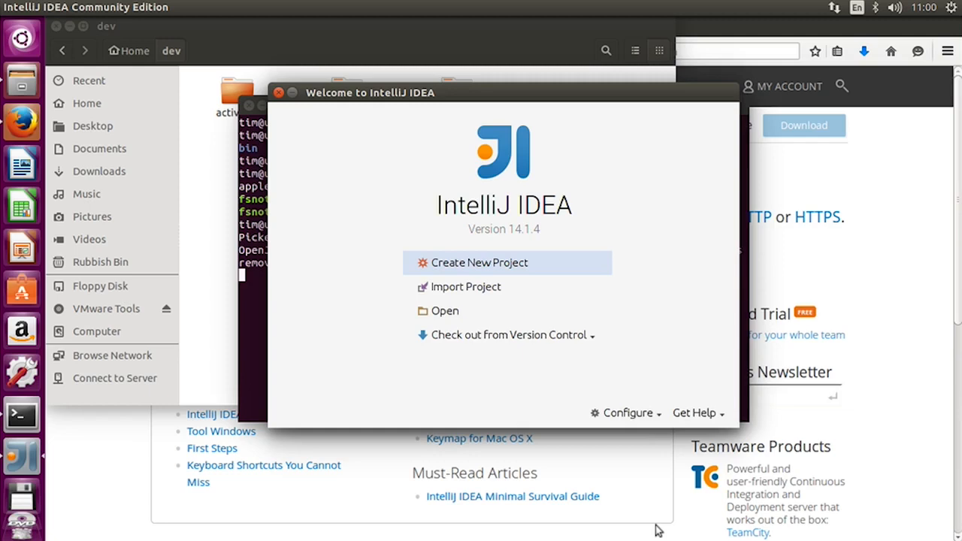
# - Close IntelliJ IDEA, the Terminal, Files and Firefox so the desktop is empty
pyautogui.click(278, 93)
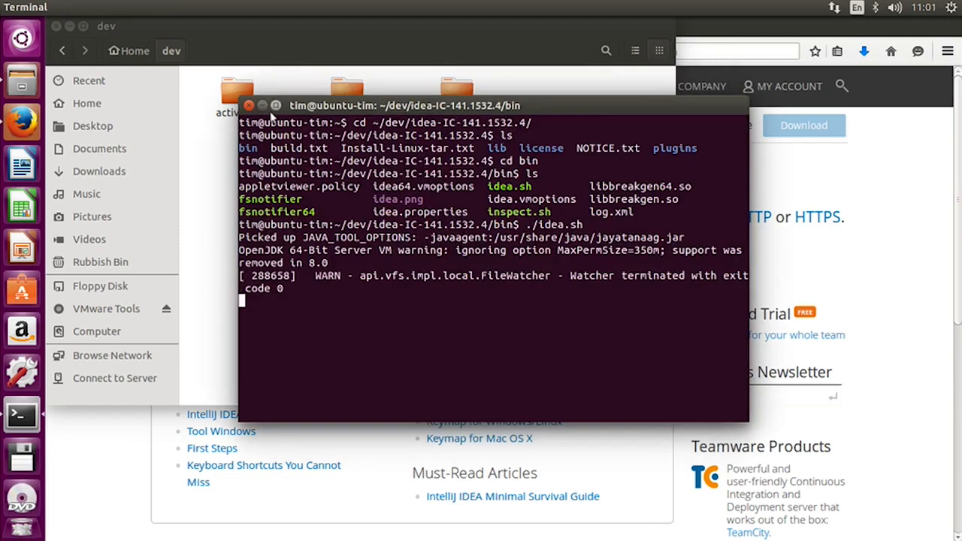
pyautogui.click(249, 105)
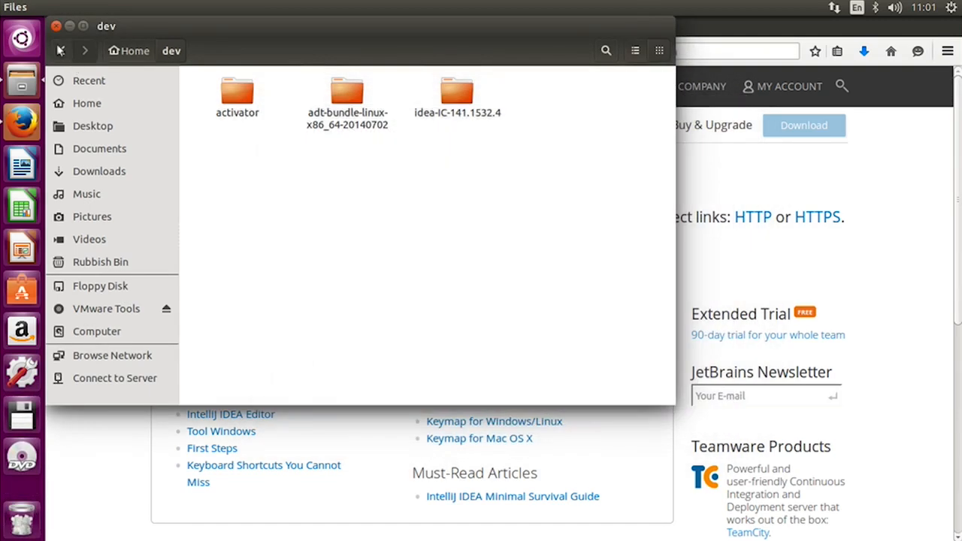
pyautogui.click(55, 26)
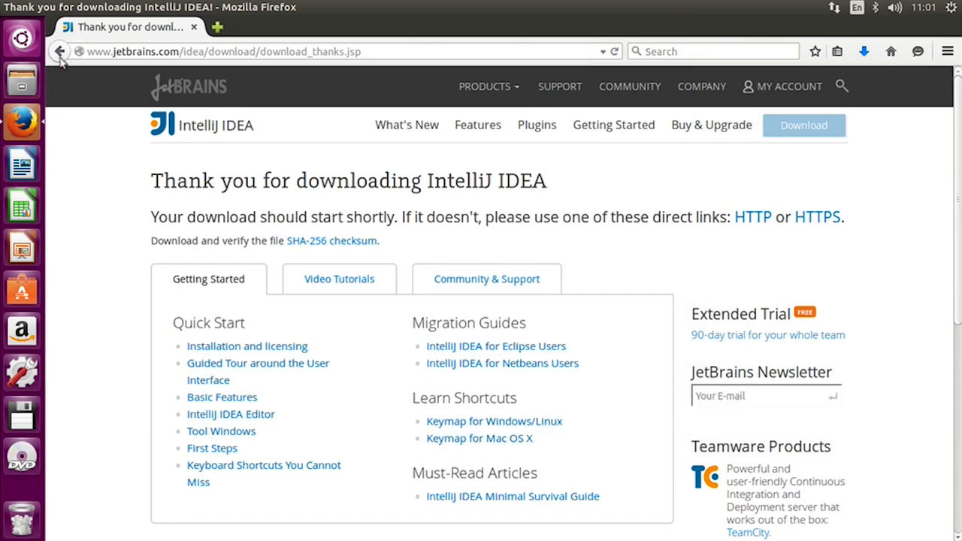
pyautogui.click(58, 7)
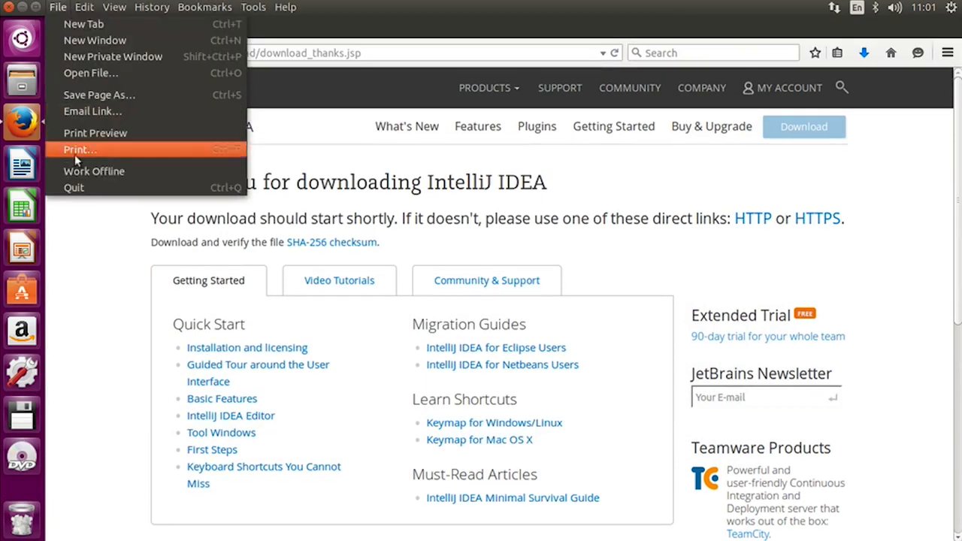
pyautogui.click(75, 187)
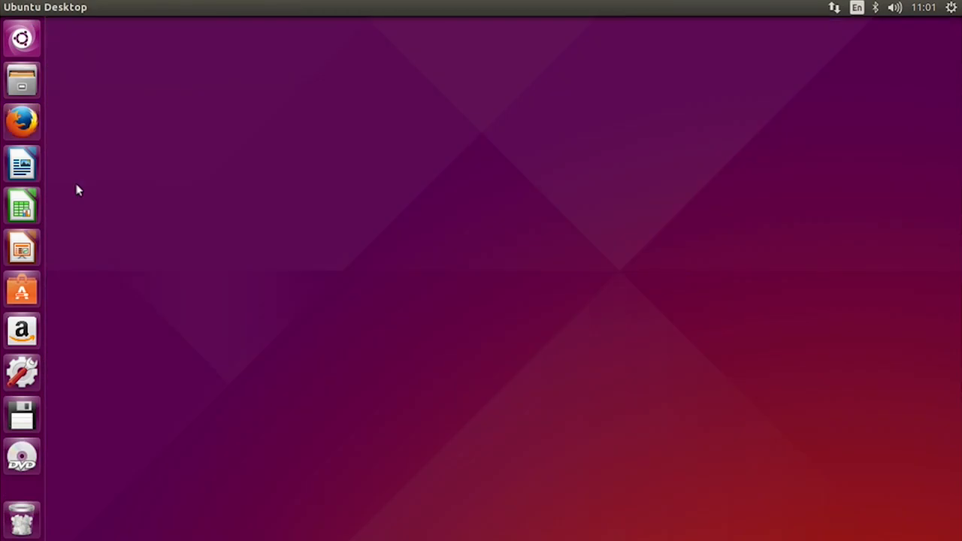
# - Relaunch IntelliJ IDEA Community Edition by searching 'int' in the Dash
pyautogui.click(23, 39)
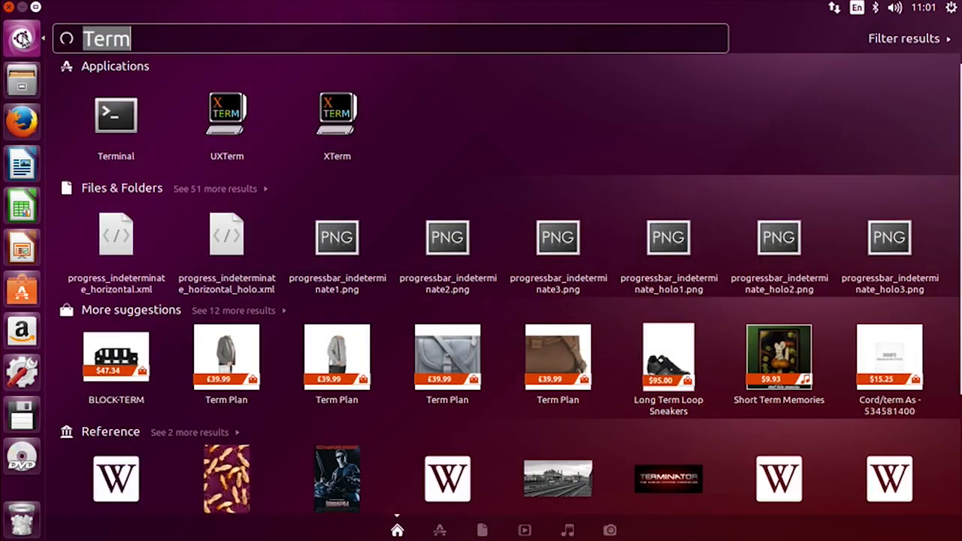
pyautogui.press('BackSpace')
pyautogui.write('int')
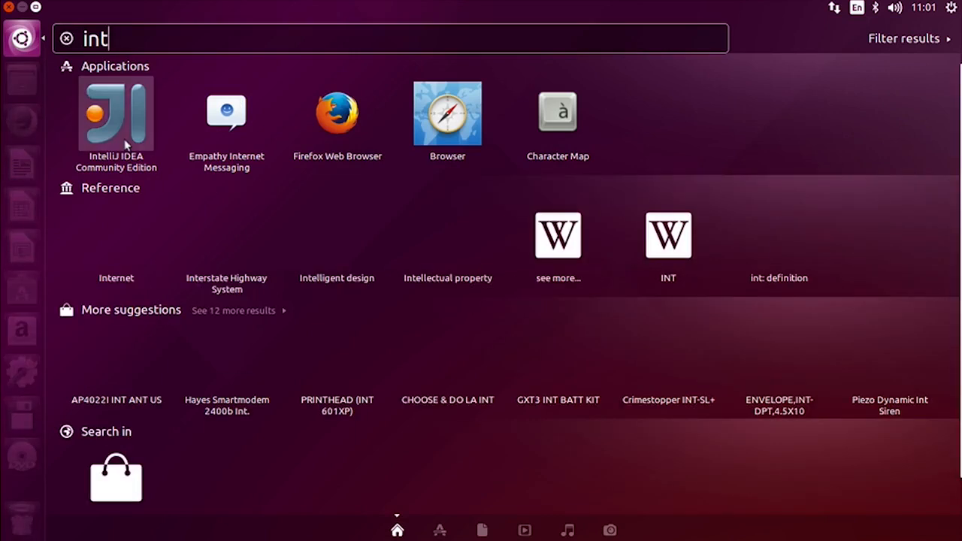
pyautogui.click(126, 141)
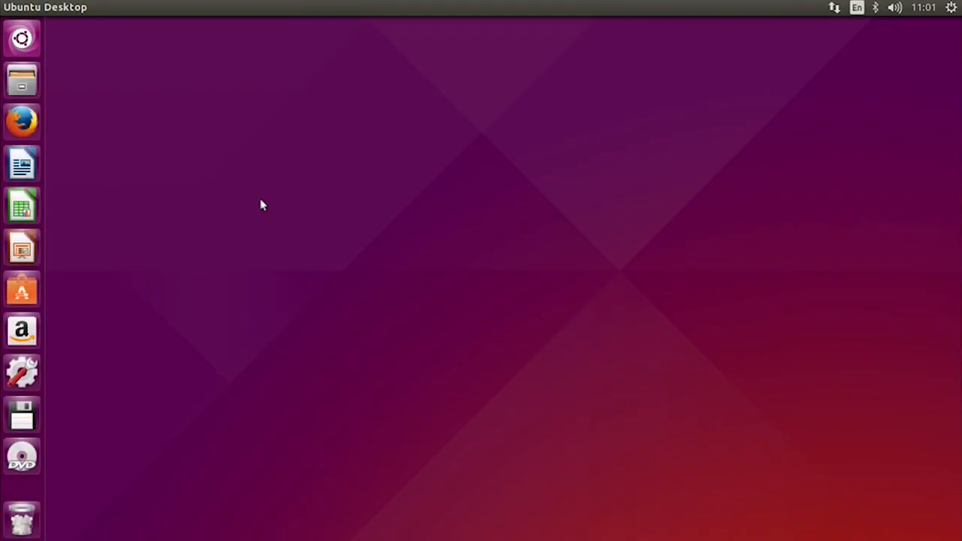